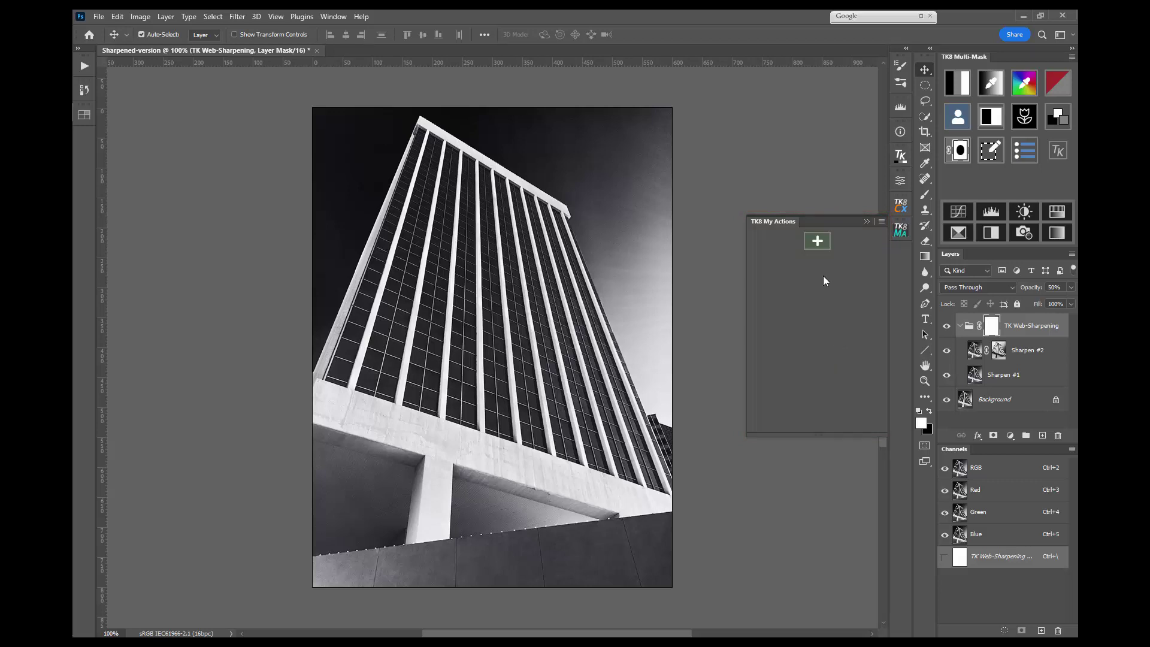
From Favorite Actions, select Print Prep, Large Frame, Cool Toning, 16-bit, 20-px and 10-px white border
click(818, 242)
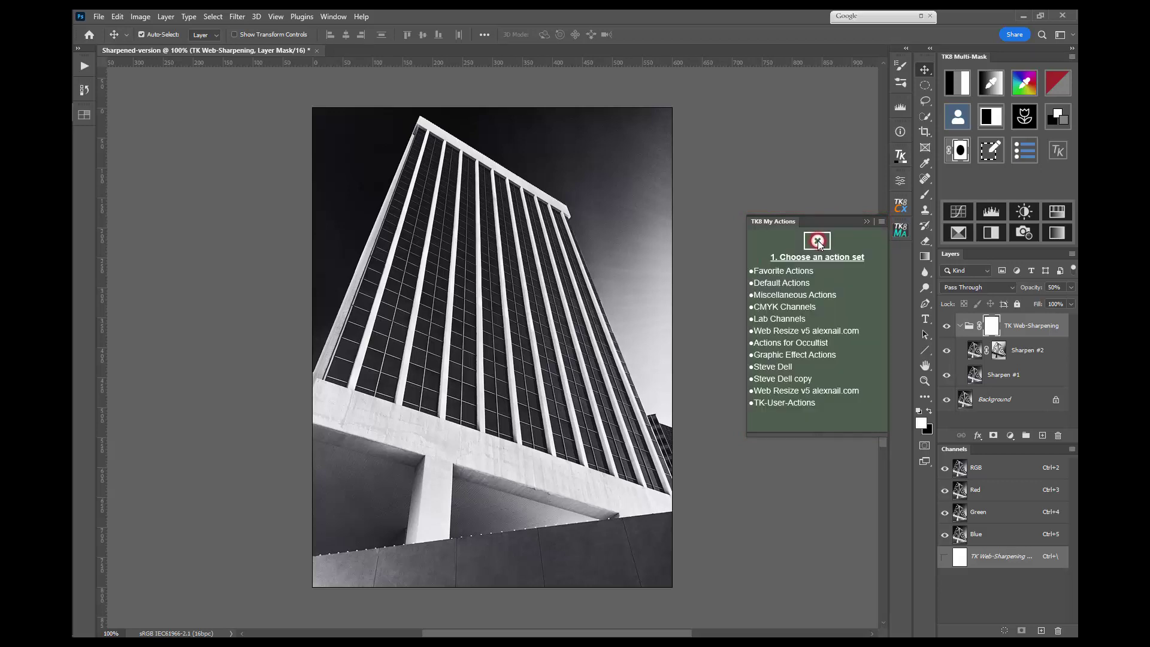
click(821, 272)
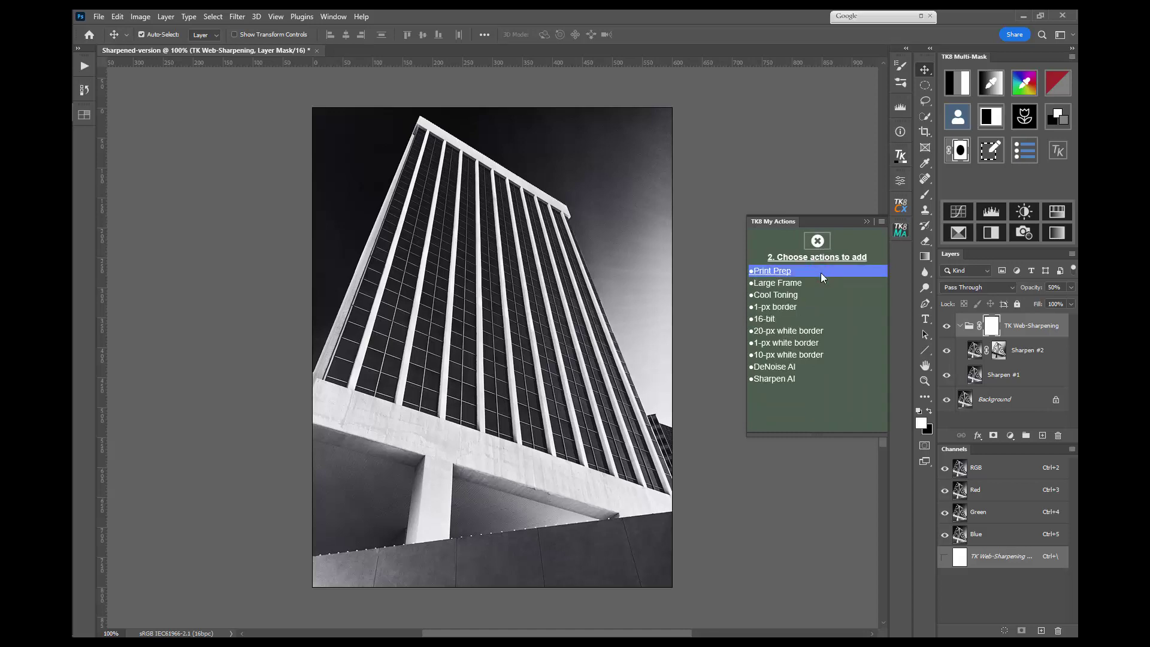
click(820, 274)
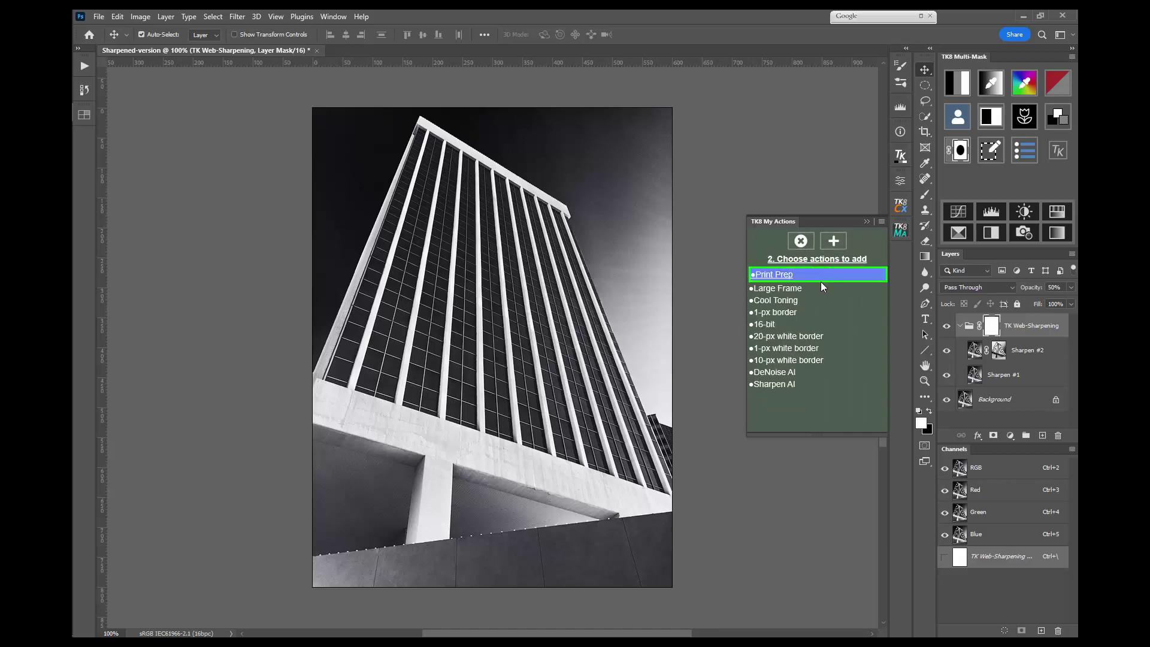
click(821, 286)
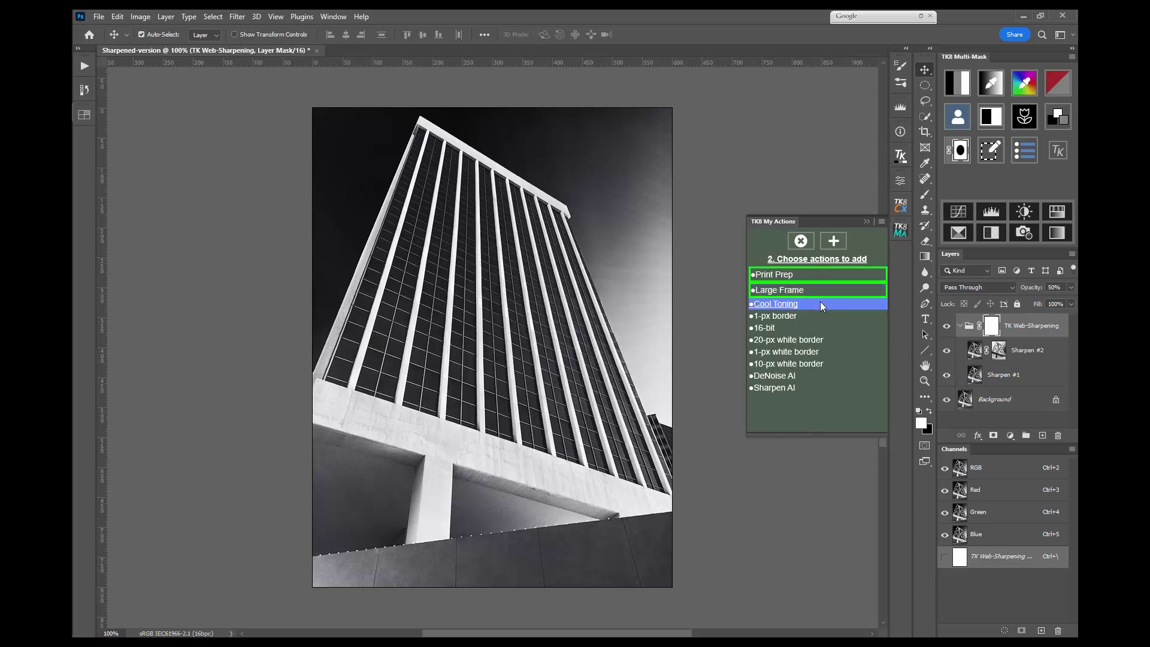
click(821, 302)
click(816, 332)
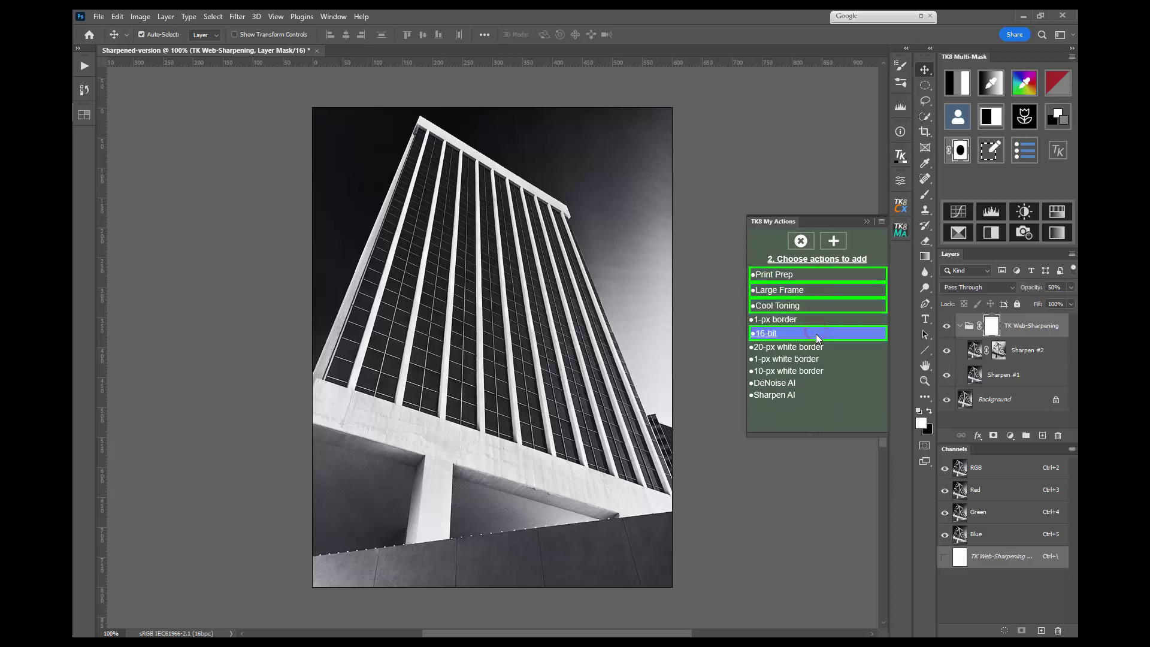
click(816, 347)
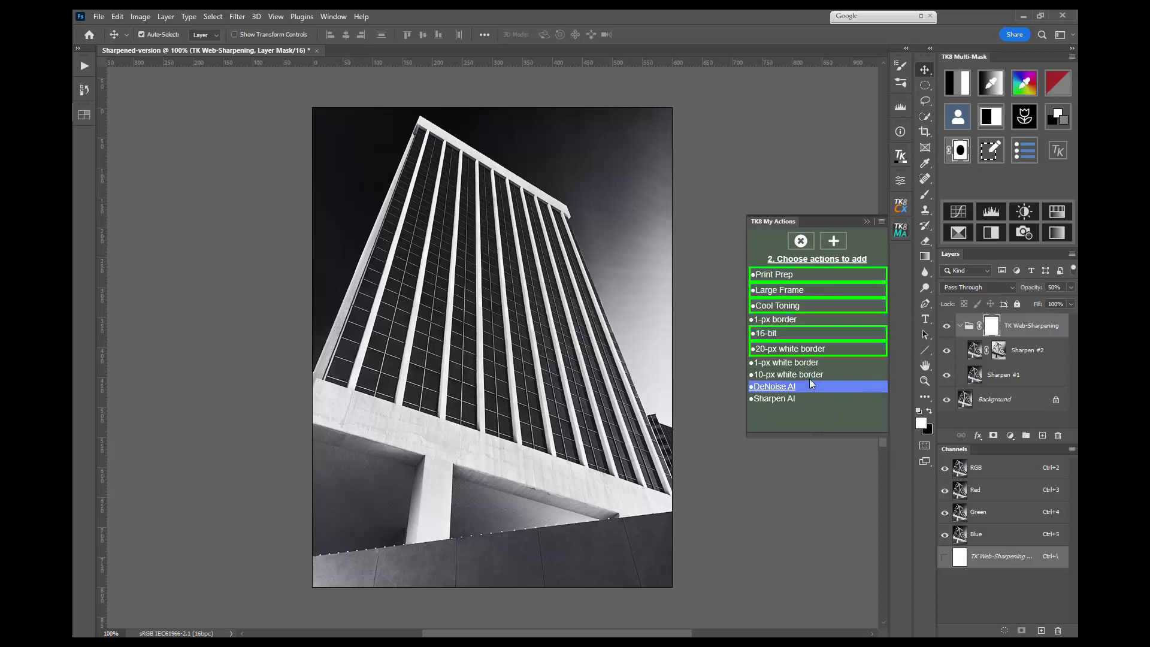
click(808, 375)
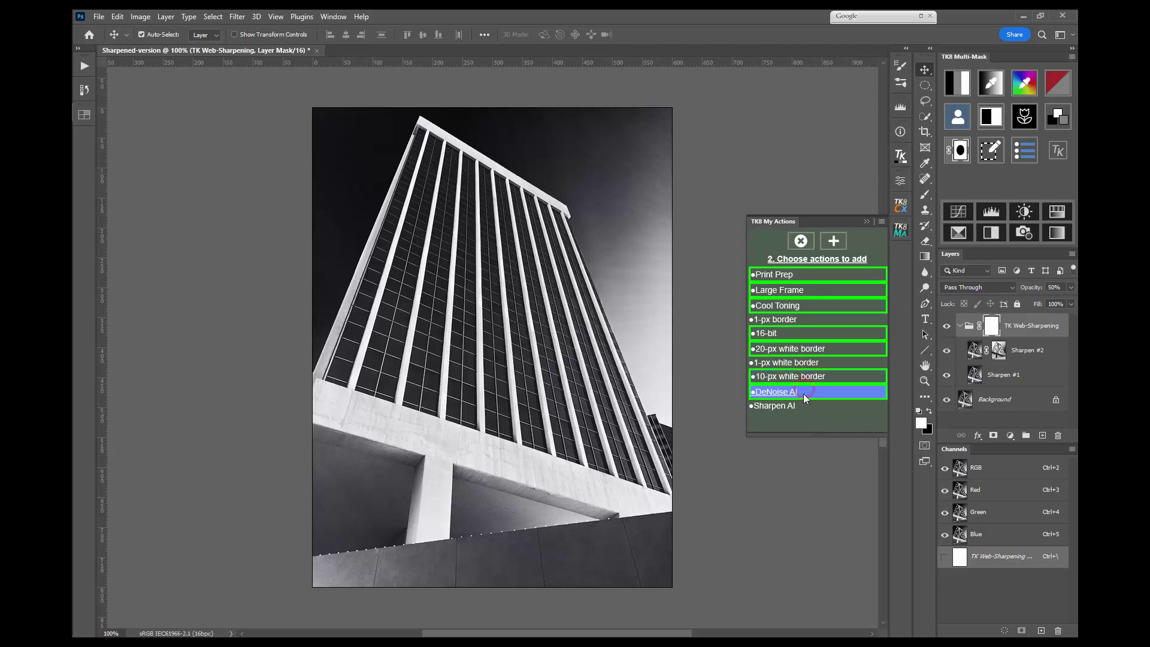
Select DeNoise AI and Sharpen AI, then deselect them again
click(803, 393)
click(803, 406)
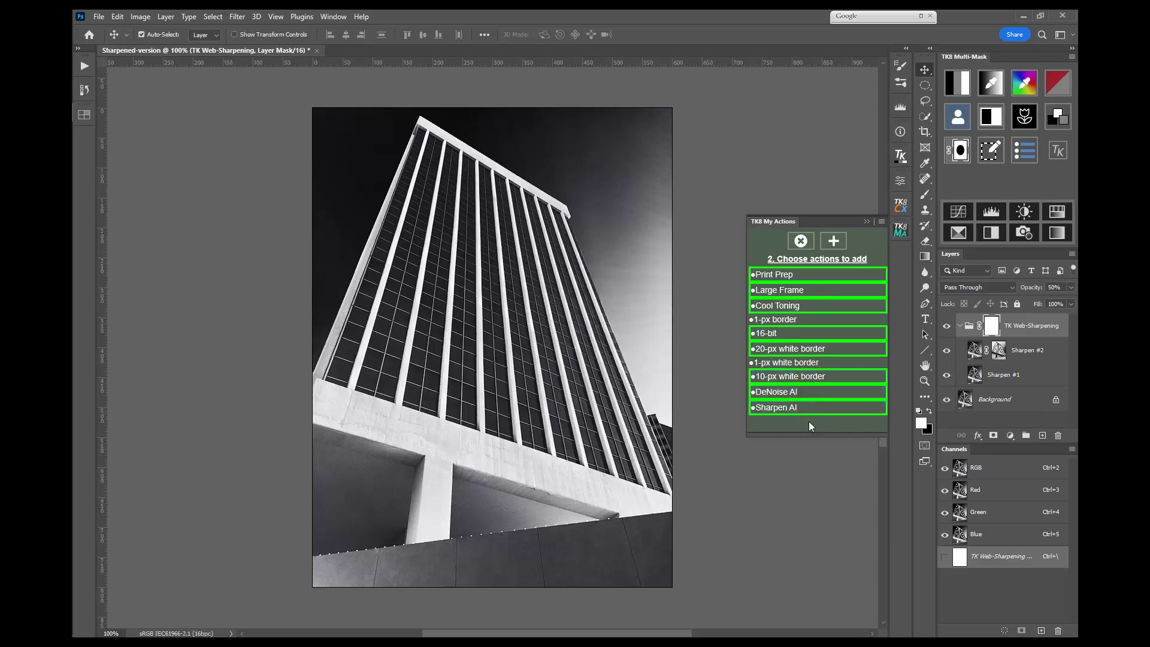
click(807, 407)
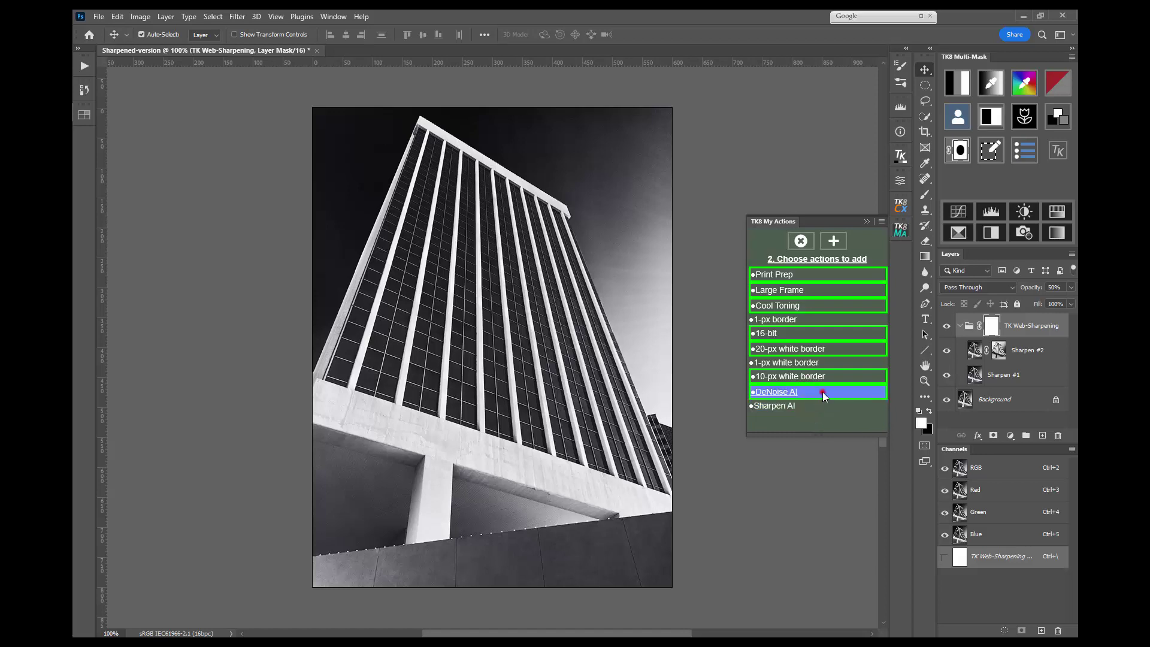
click(822, 391)
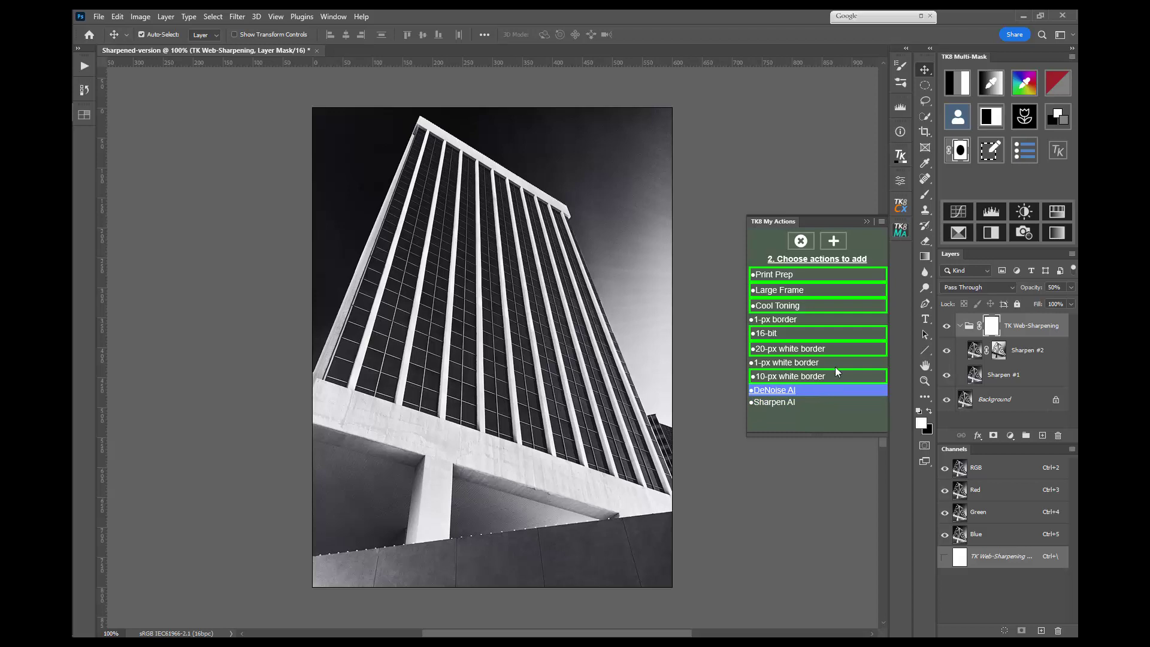
Add the six actions to TK8 My Actions, run 20-px white border, and check History
click(833, 242)
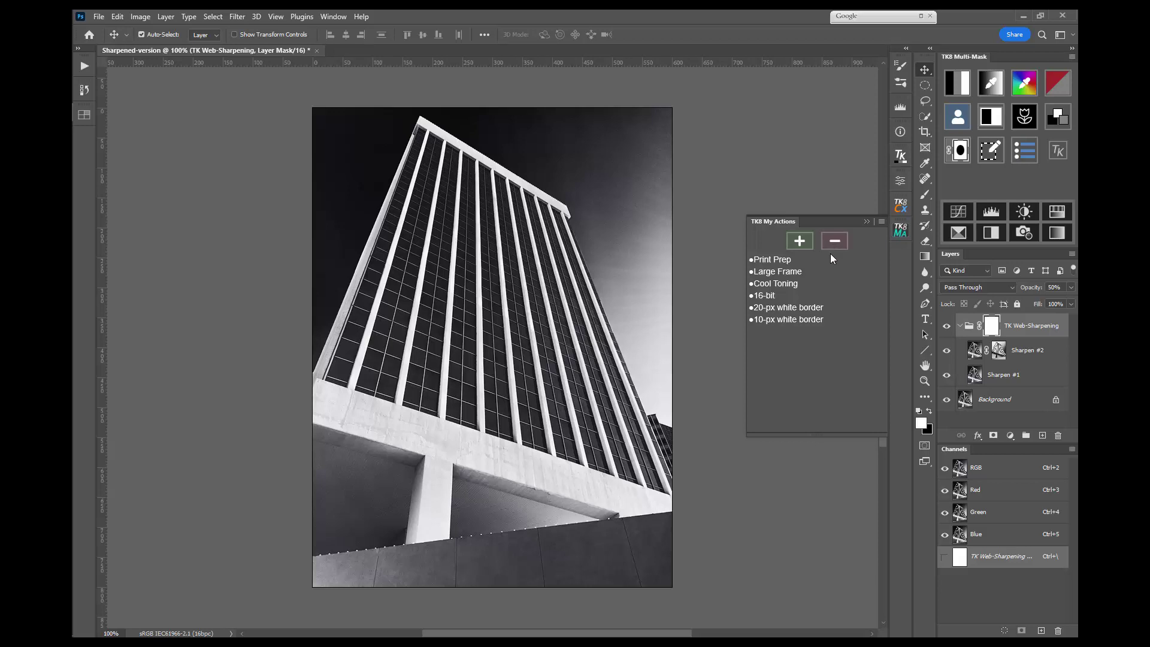
click(830, 307)
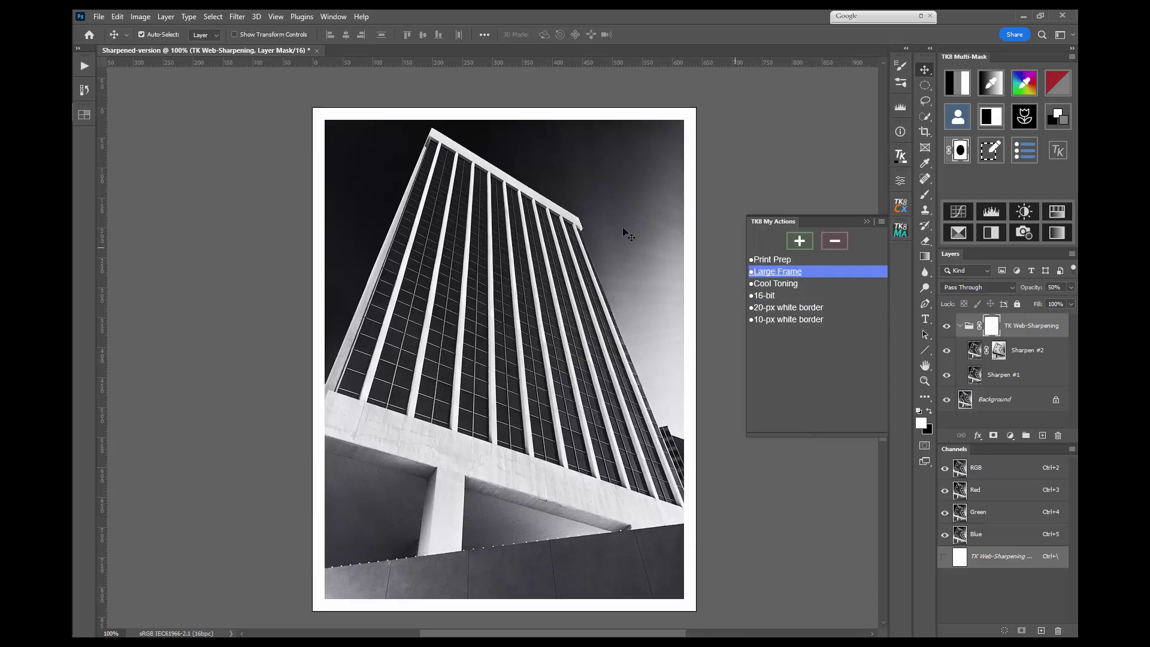
click(89, 93)
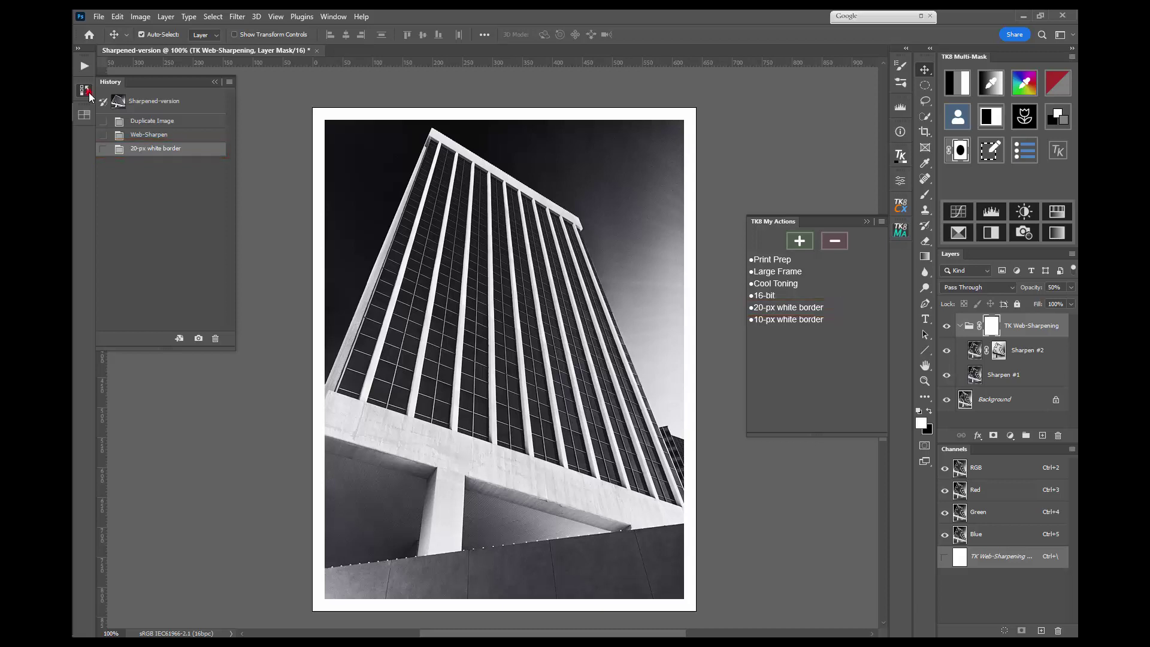
click(89, 92)
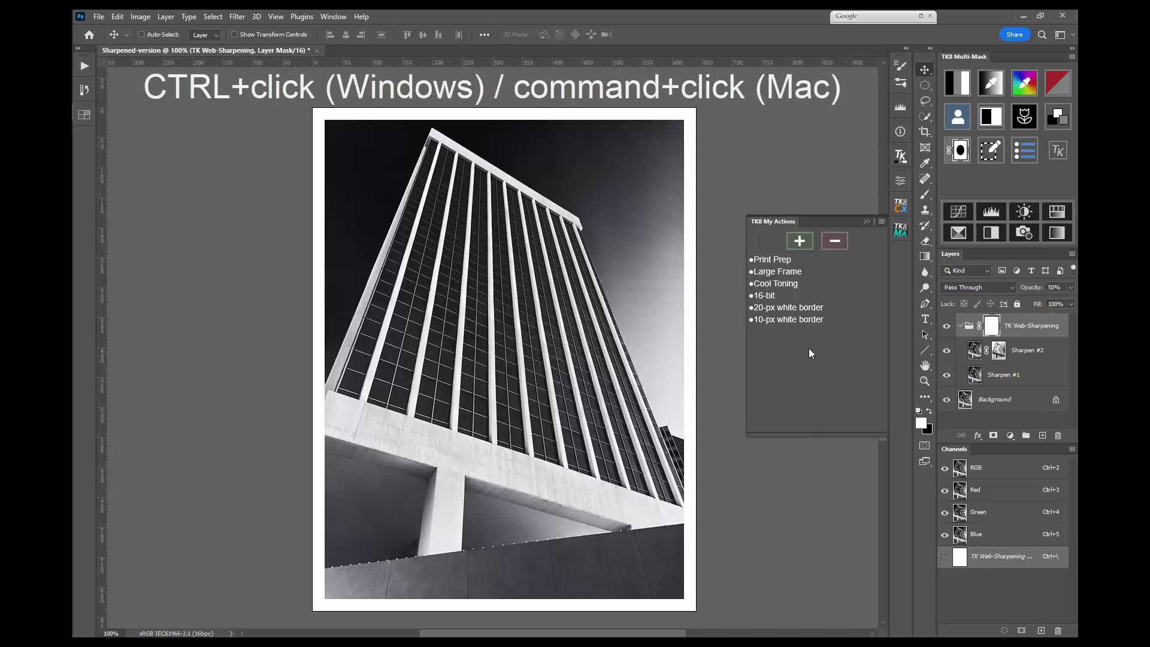
Move 20-px white border up three places and down one, leaving it right after Large Frame
ctrl+click(811, 308)
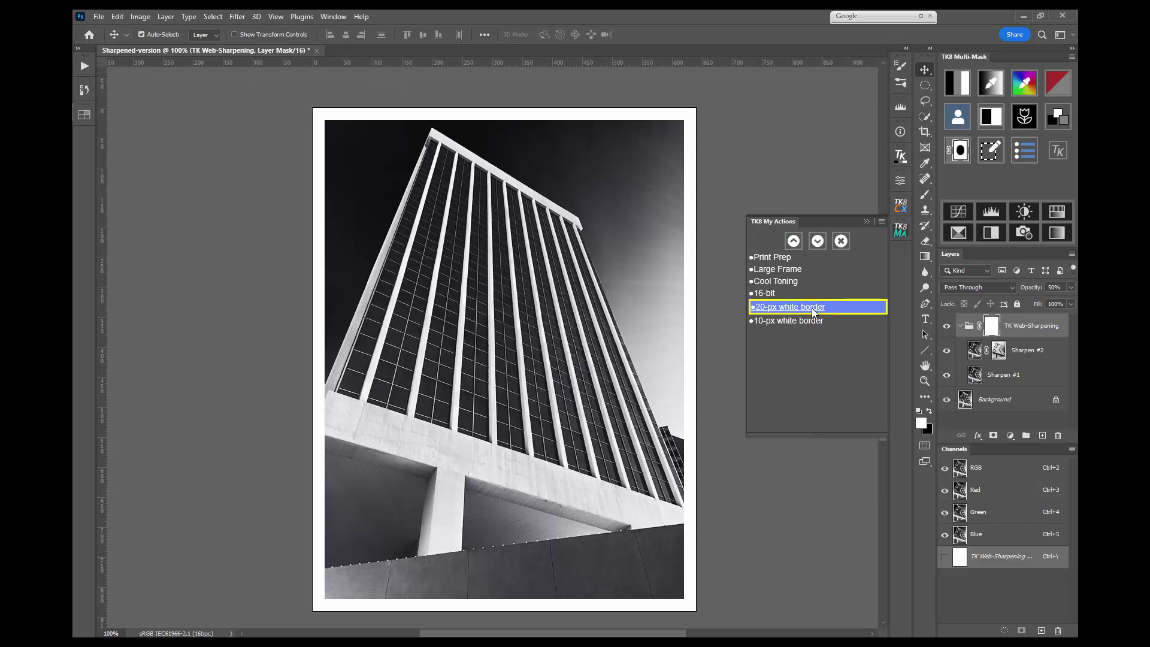
click(793, 242)
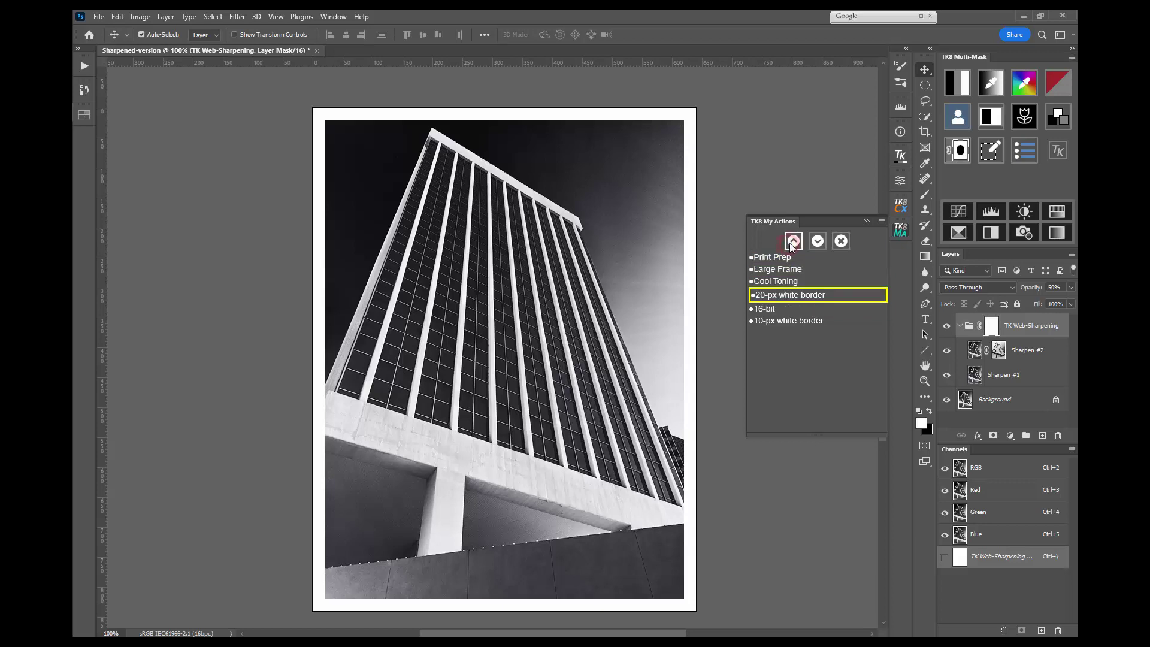
click(793, 241)
click(794, 241)
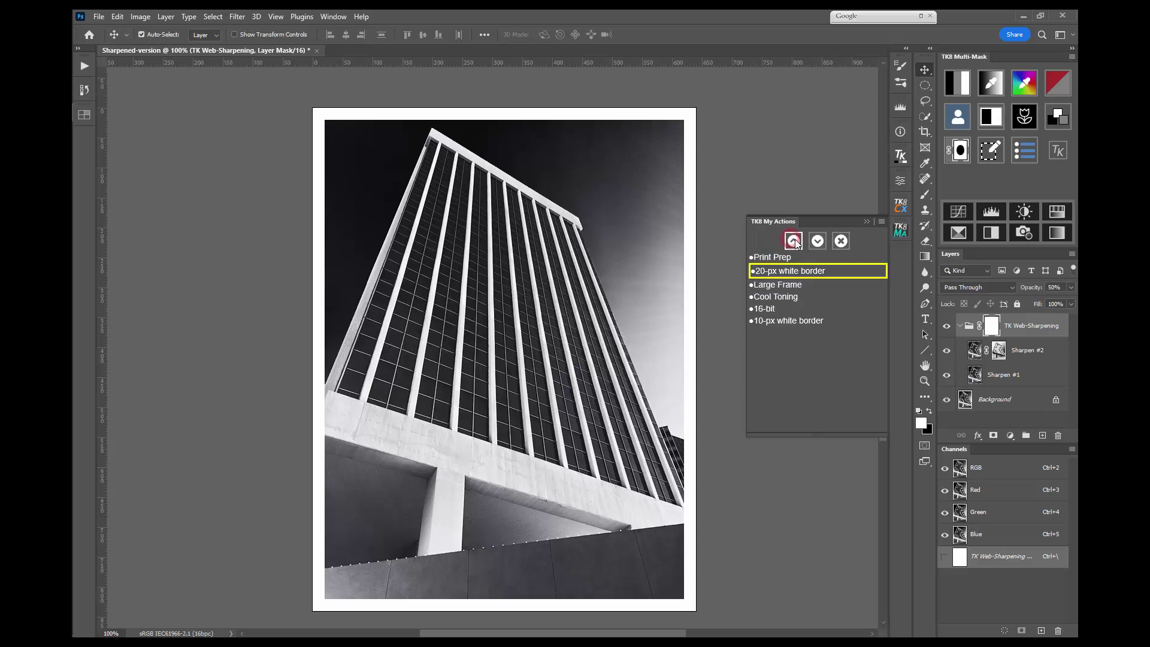
click(818, 240)
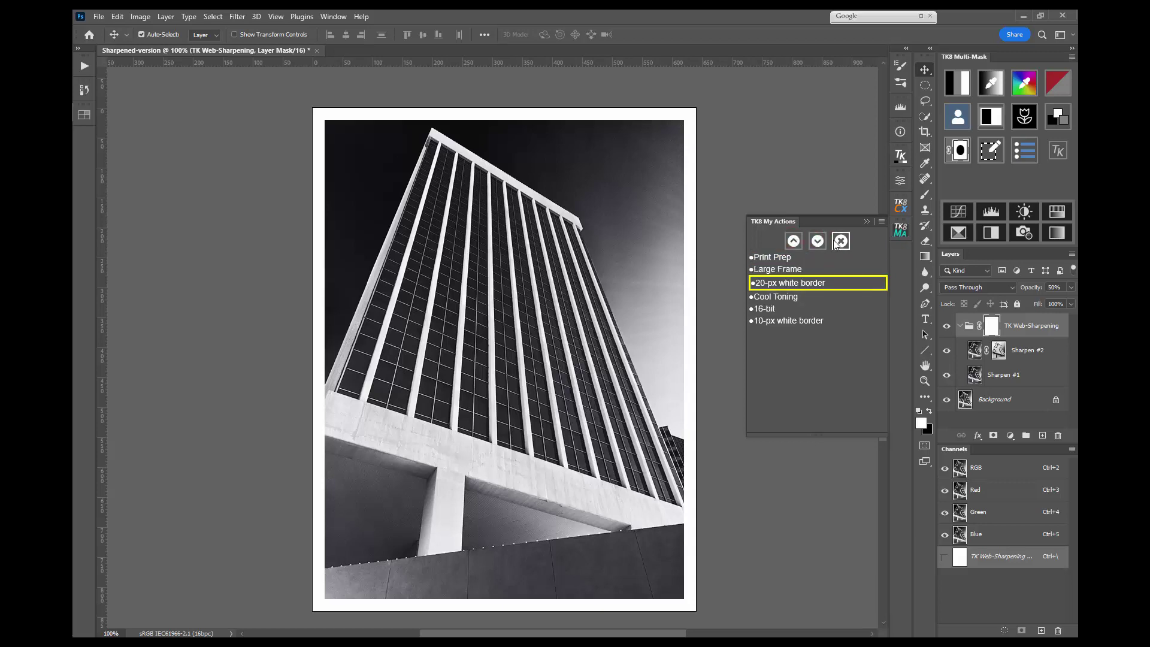
click(839, 242)
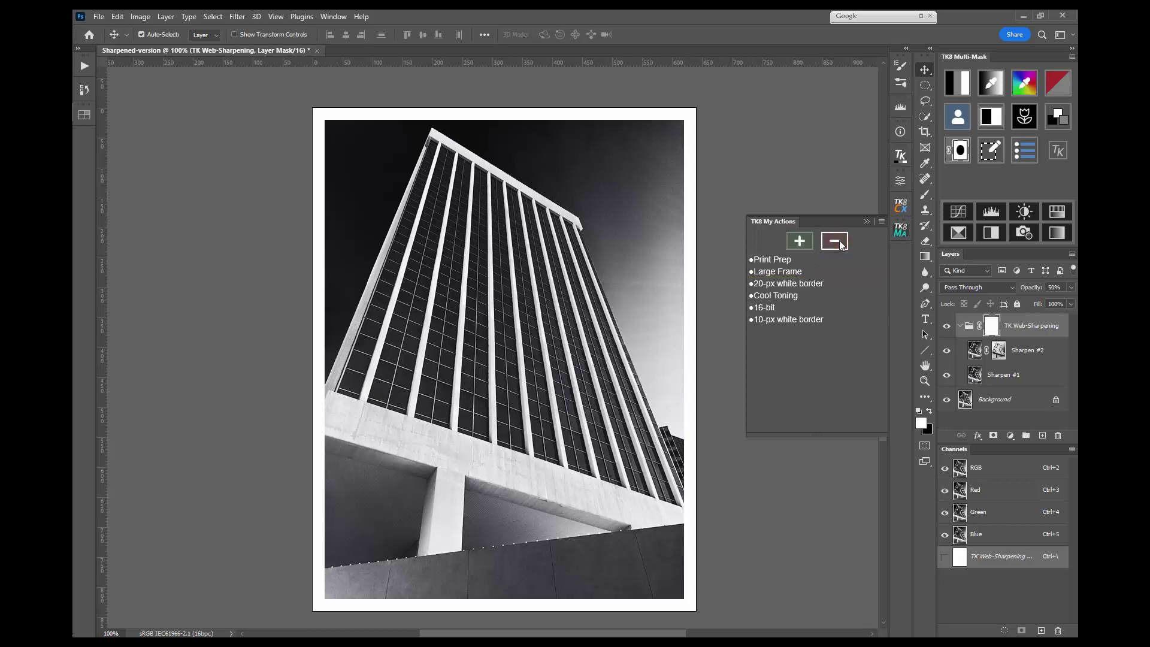
Tag rows: 10-px white border magenta, 16-bit green, 20-px white border olive, Cool Toning orange
right_click(807, 321)
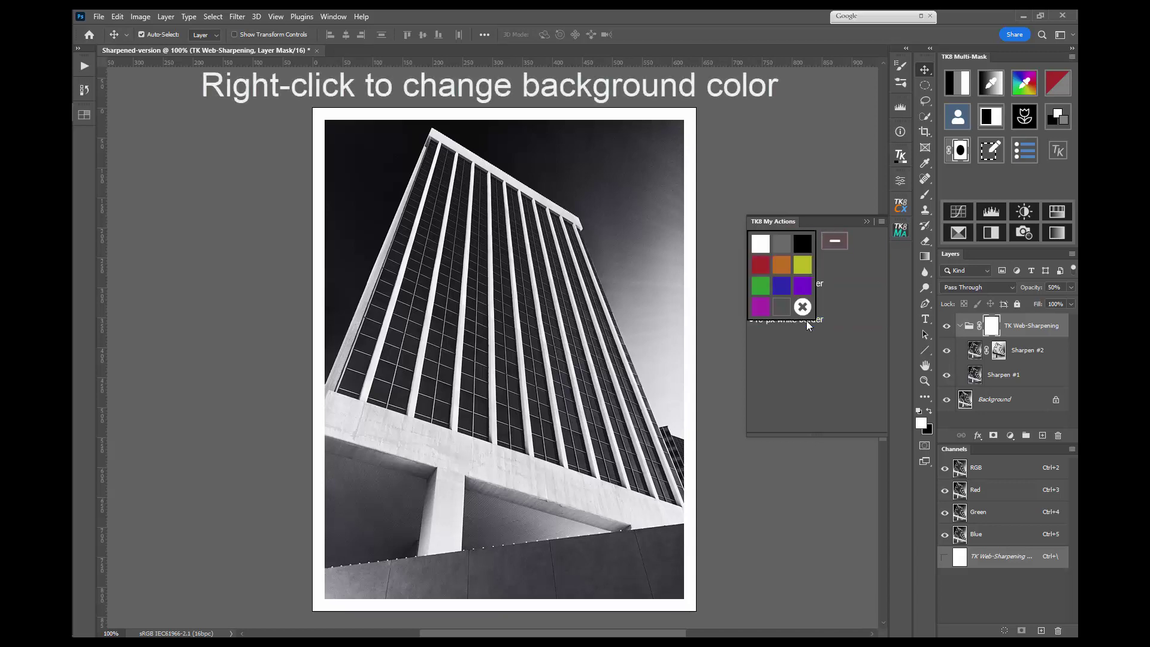
click(767, 307)
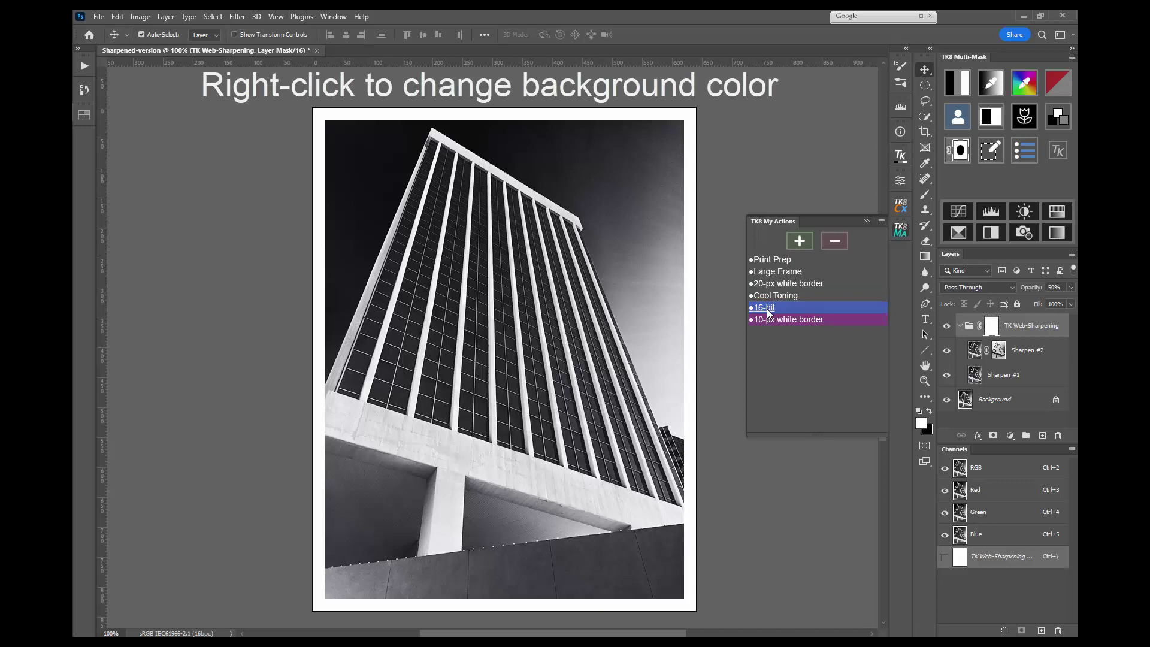
right_click(767, 308)
click(759, 286)
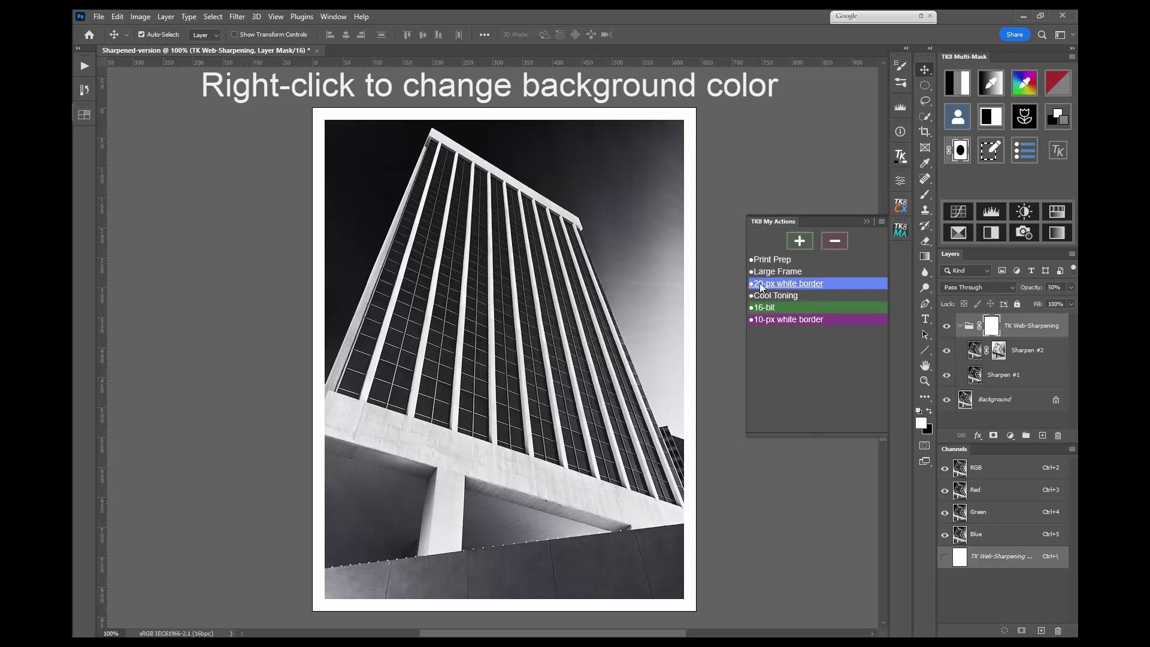
right_click(769, 285)
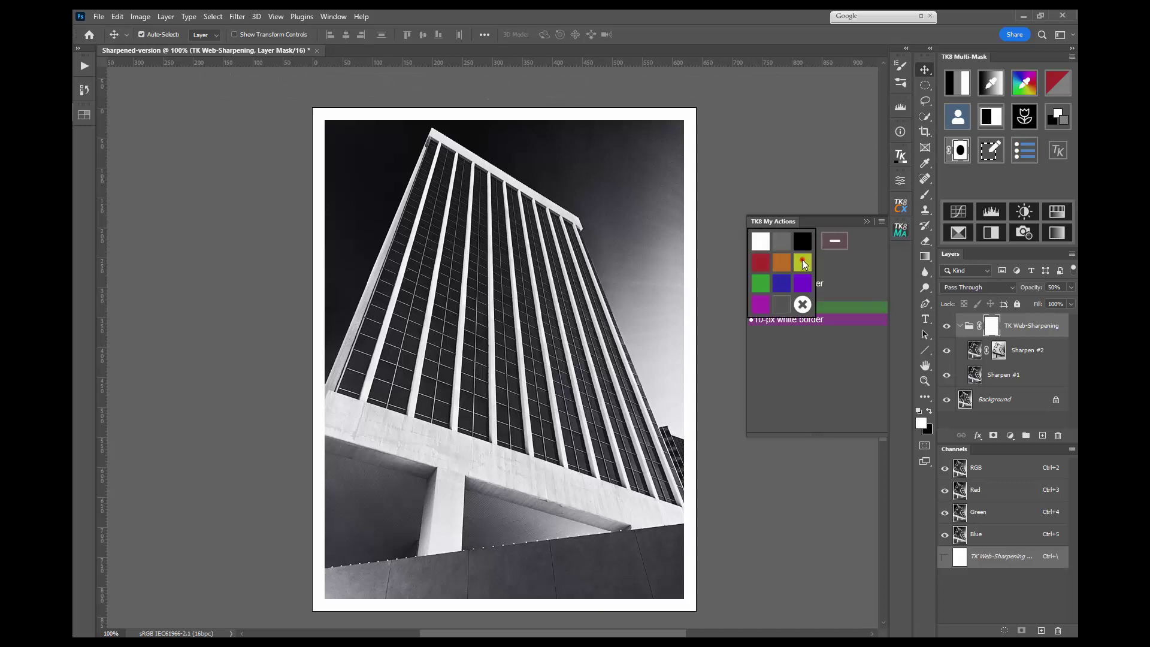
click(801, 258)
right_click(780, 296)
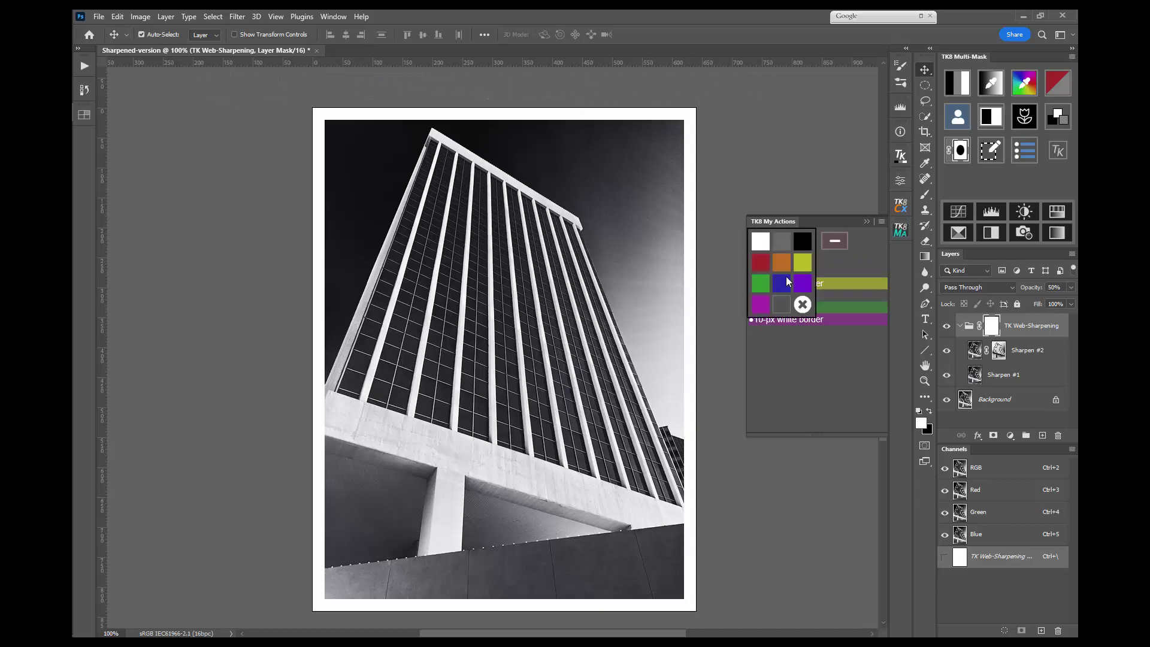
click(782, 264)
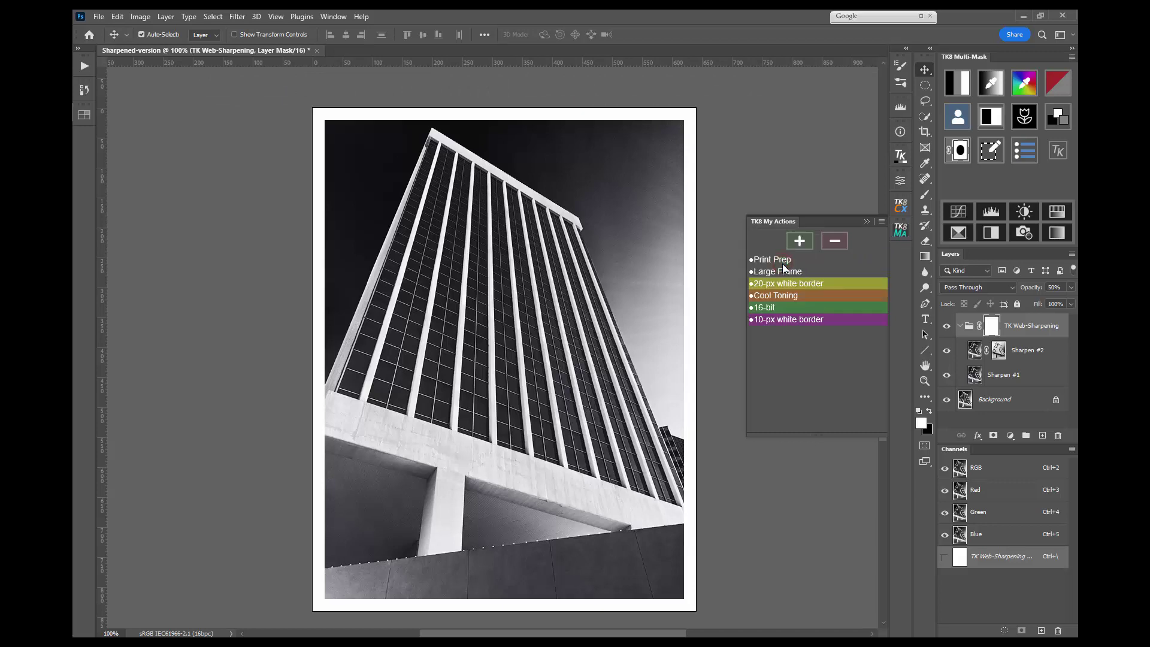
Mark Print Prep and Large Frame for removal, keeping 10-px white border, and delete them
click(829, 244)
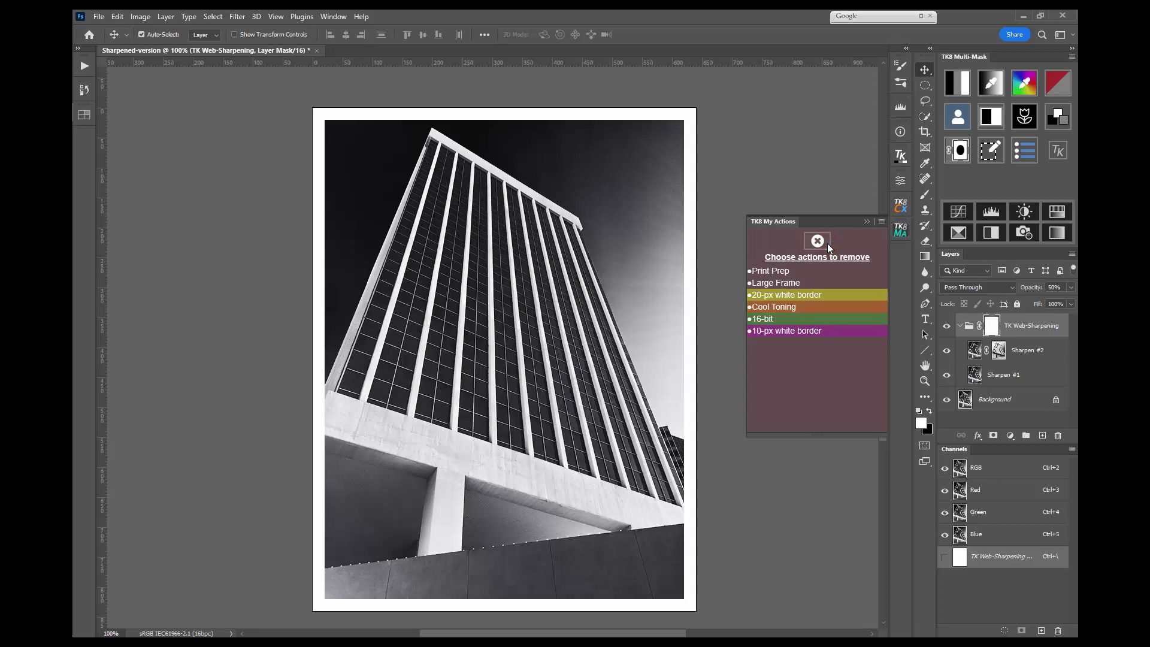
click(808, 286)
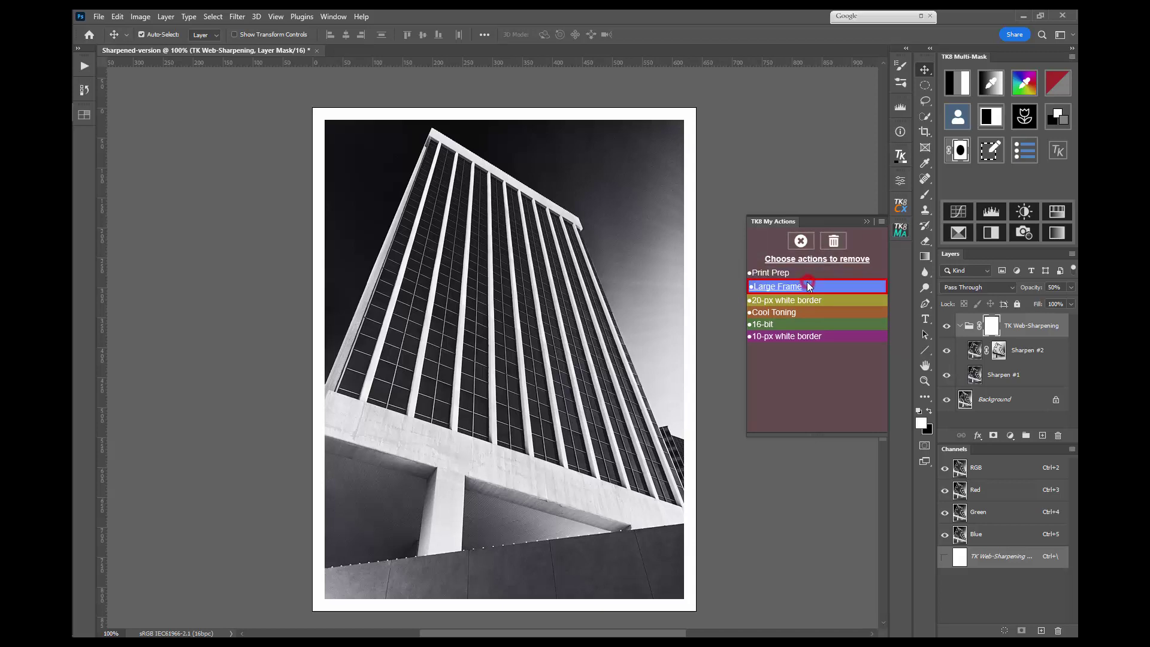
click(803, 274)
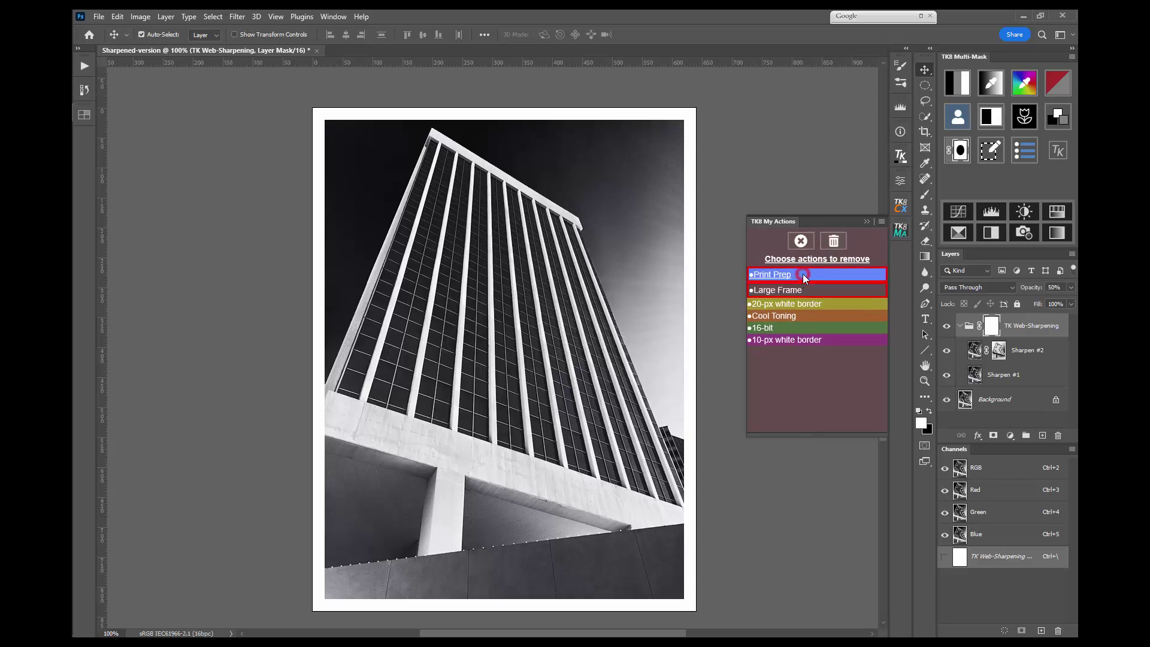
click(800, 339)
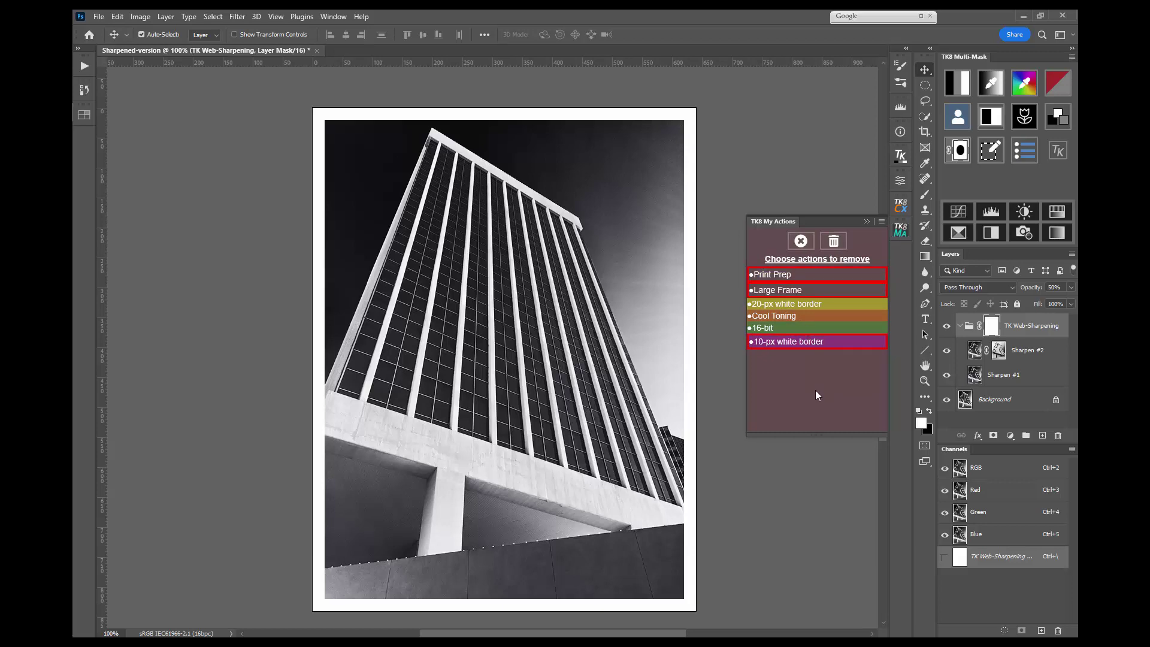
click(858, 343)
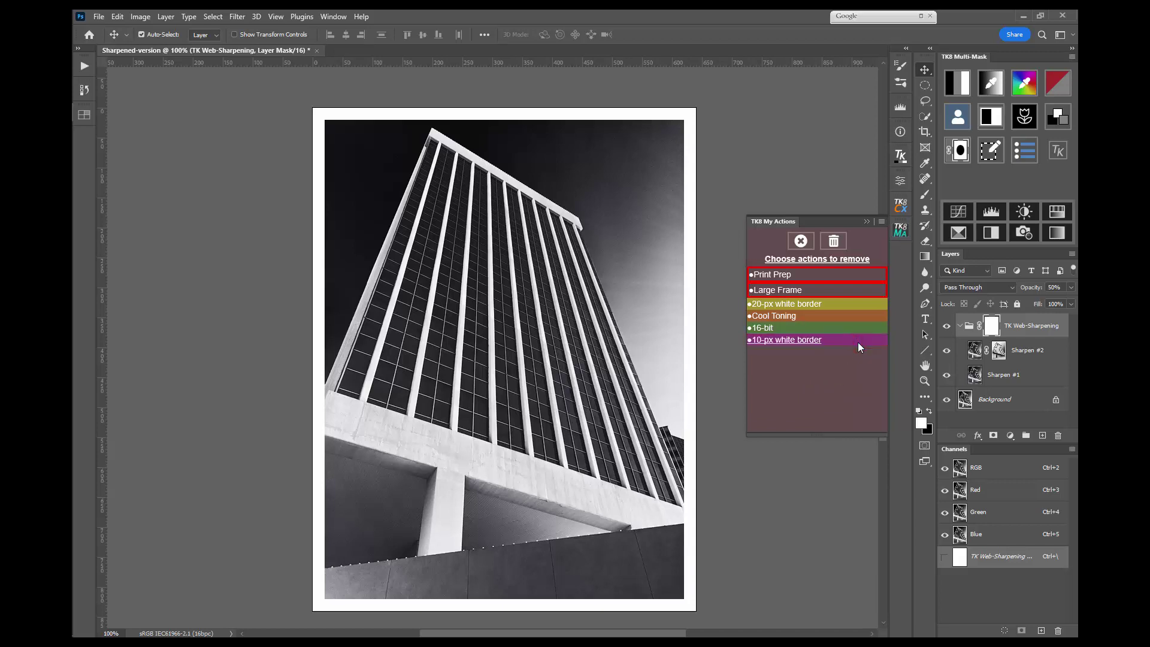
click(835, 241)
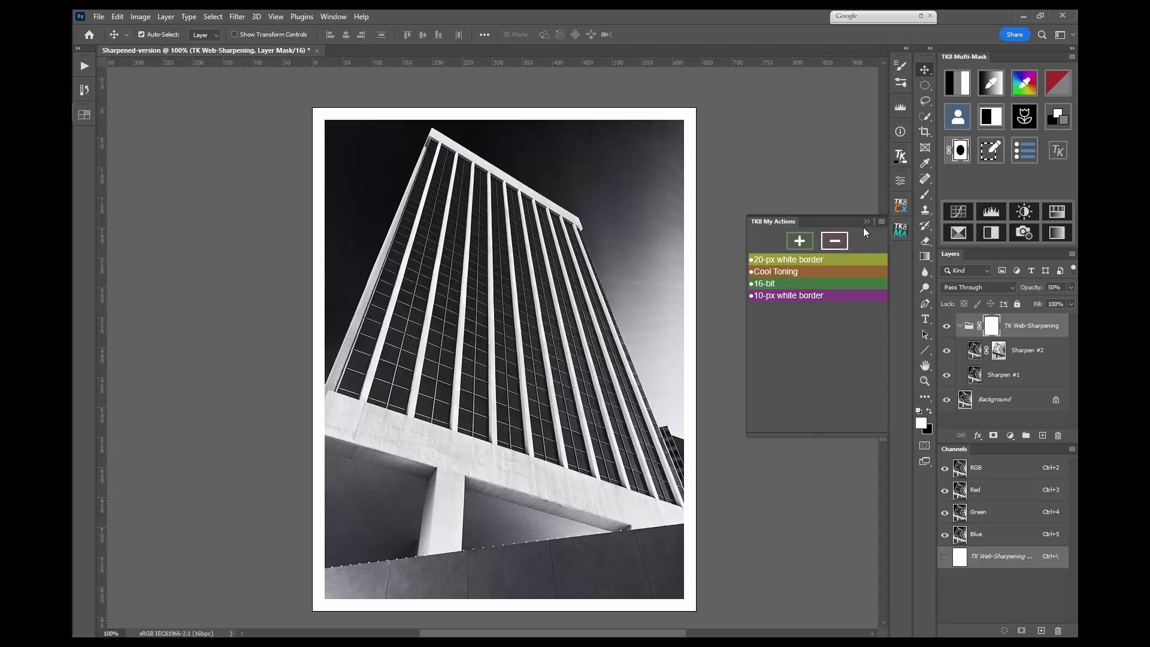
click(882, 221)
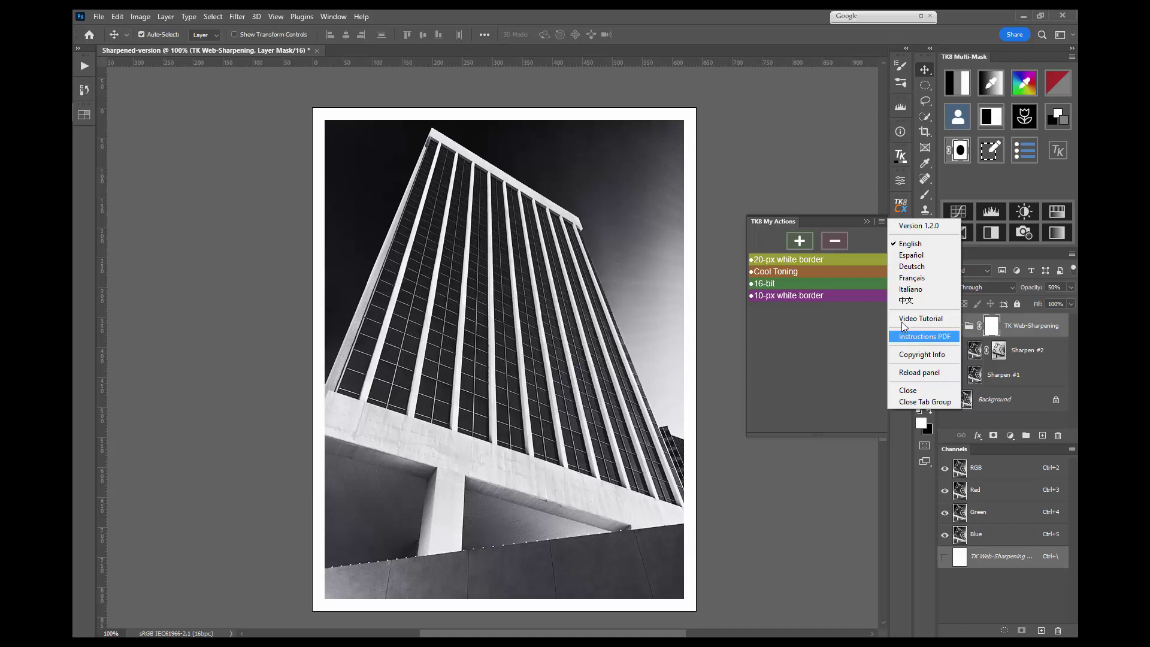
Close the panel options and the floating TK8 My Actions panel, then reopen it from its icon
click(881, 224)
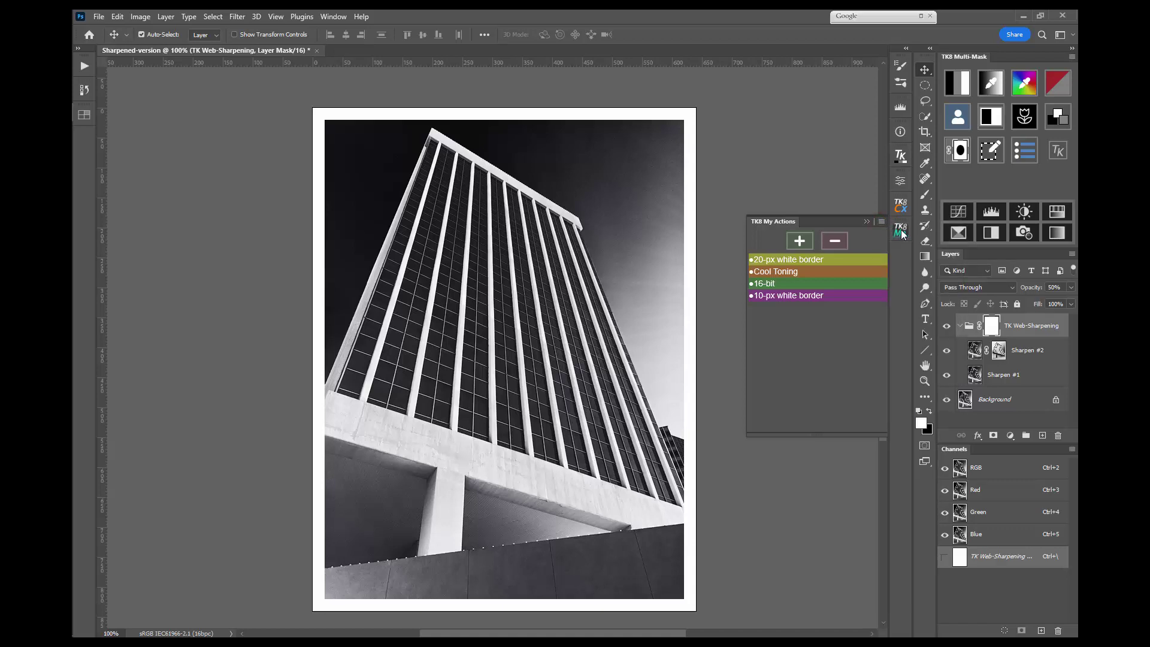
click(902, 229)
click(902, 231)
click(901, 230)
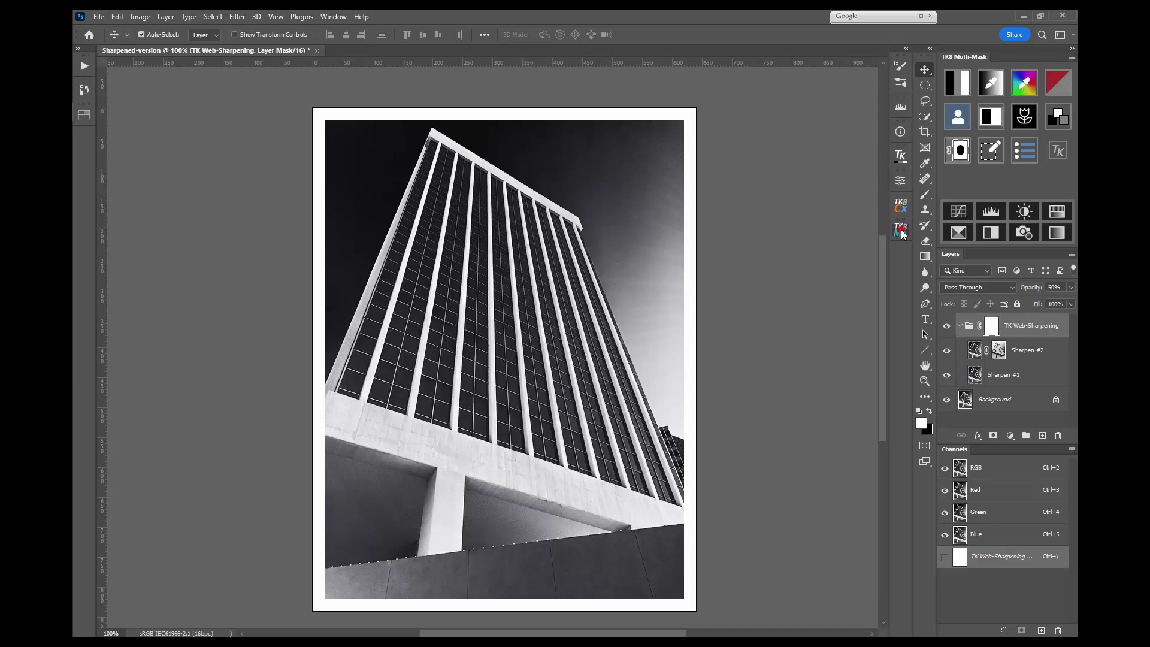
click(902, 230)
Dock TK8 My Actions as its own column beside TK8 Multi-Mask and make it narrower
drag(764, 222, 962, 59)
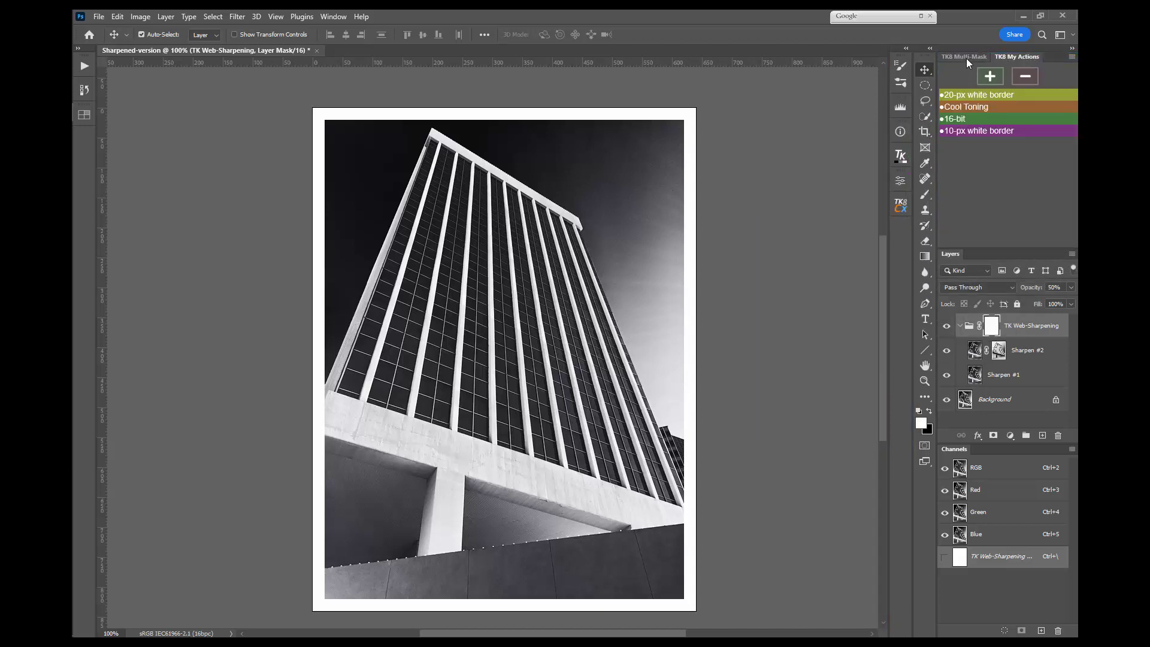
drag(1009, 56, 912, 122)
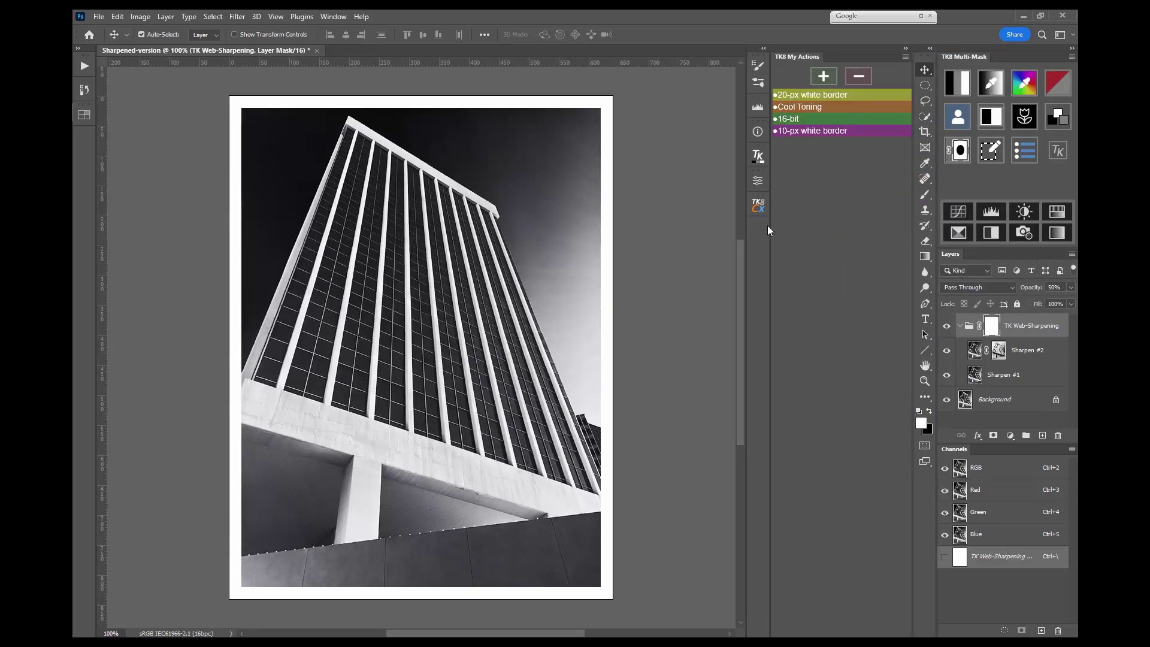
drag(770, 223, 891, 207)
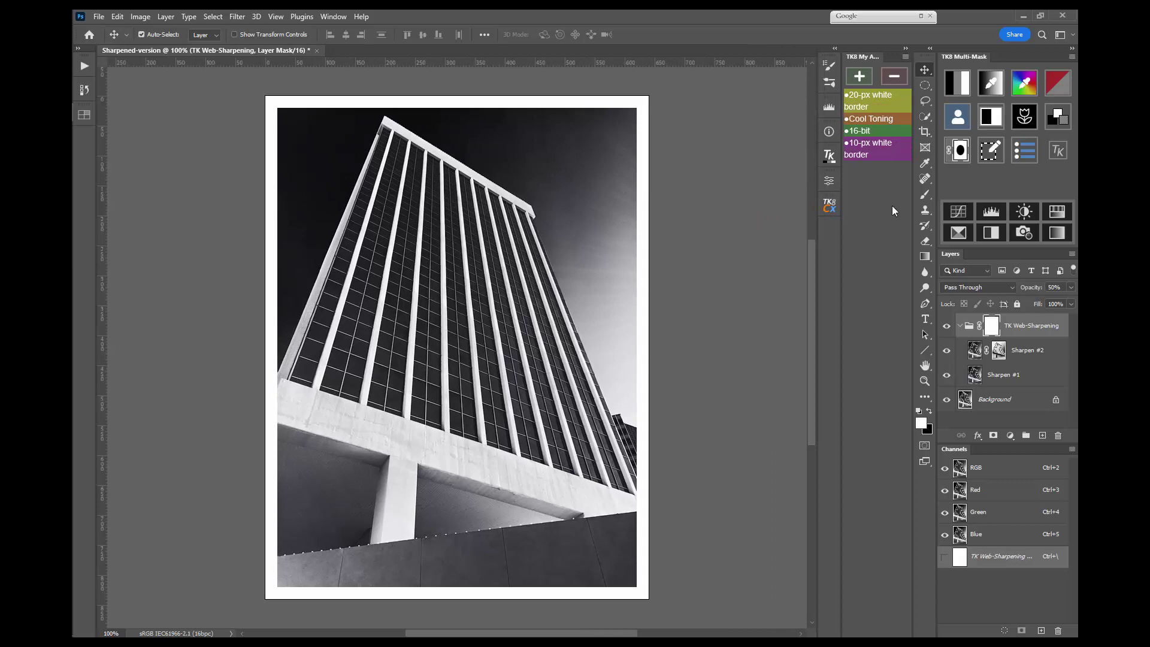